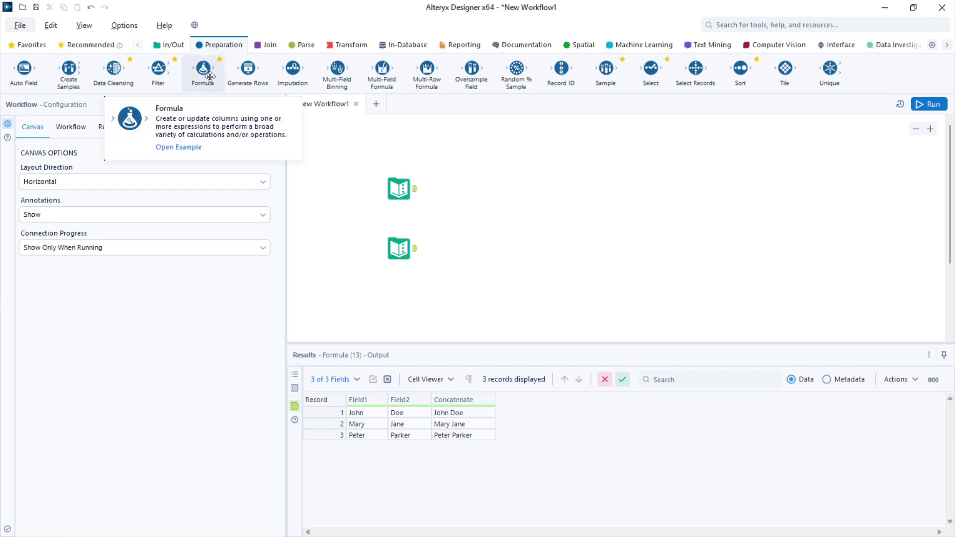
Connect a Formula tool to the upper name input, preview its Field2 names, and add a new output column
{"action": "left_click_drag", "start_coordinate": [209, 75], "coordinate": [465, 187]}
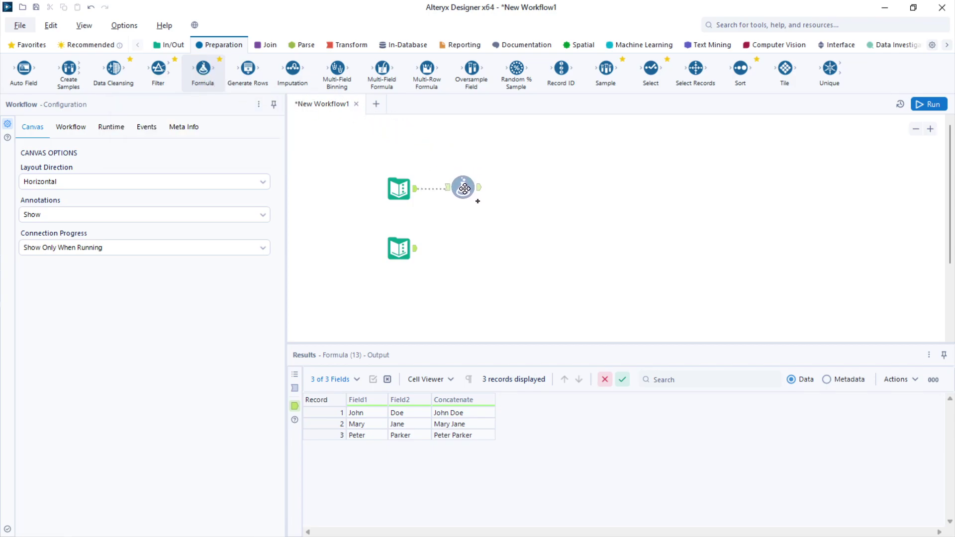
{"action": "left_click", "coordinate": [355, 379]}
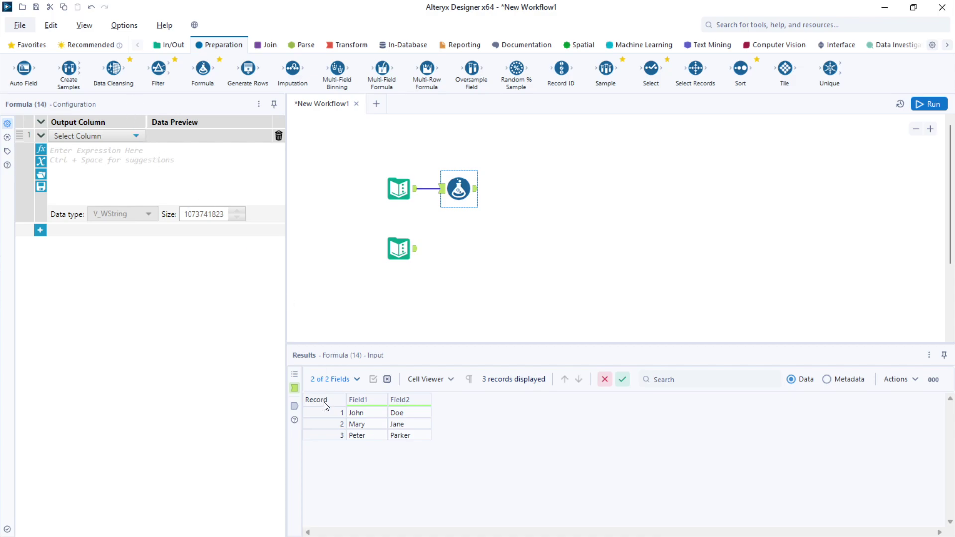
{"action": "mouse_move", "coordinate": [359, 414]}
{"action": "left_mouse_down"}
{"action": "mouse_move", "coordinate": [370, 434]}
{"action": "mouse_move", "coordinate": [418, 438]}
{"action": "left_mouse_up"}
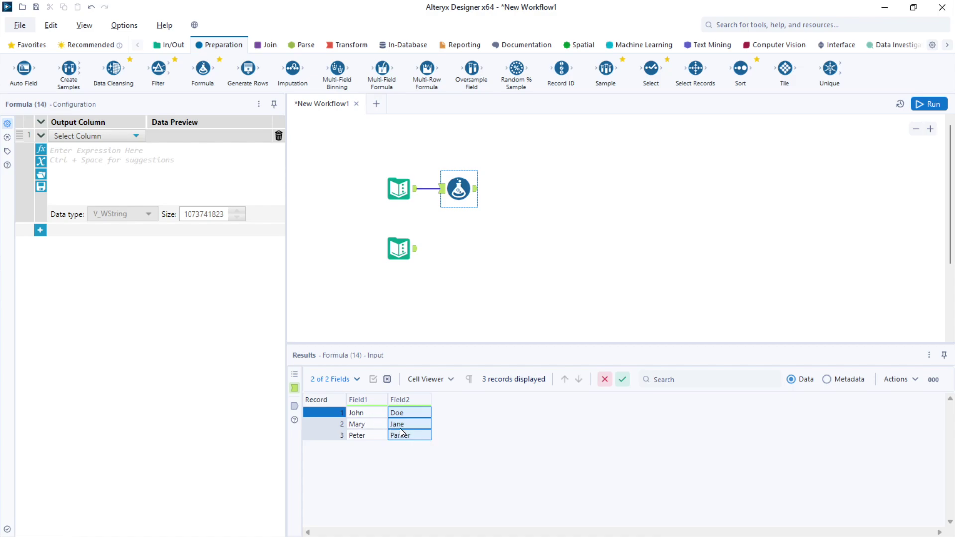
{"action": "left_click", "coordinate": [114, 137]}
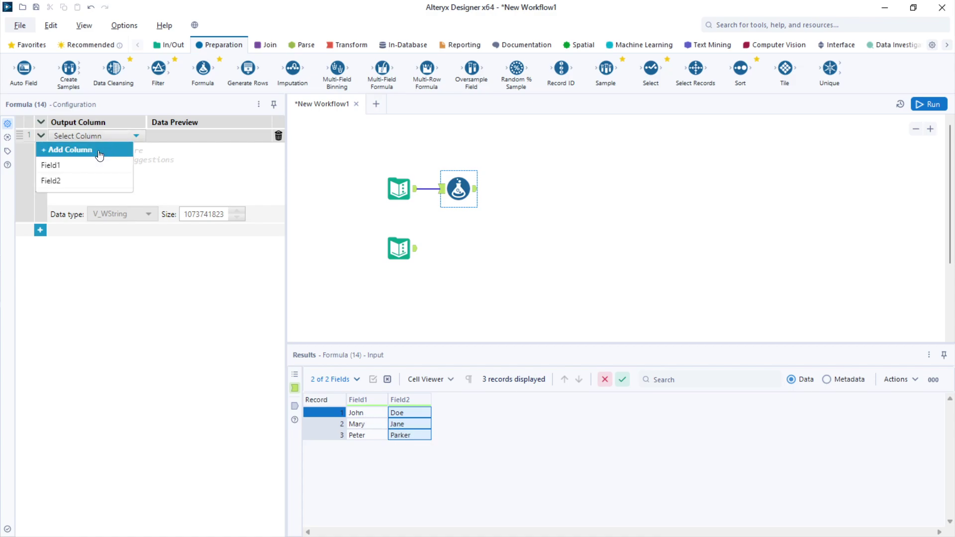
{"action": "left_click", "coordinate": [98, 150]}
{"action": "type", "text": "Concatenate"}
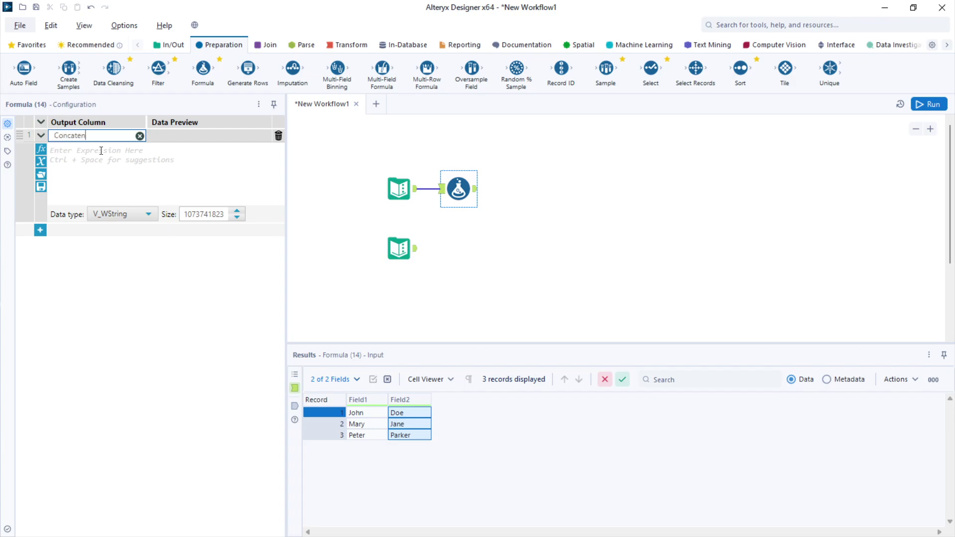
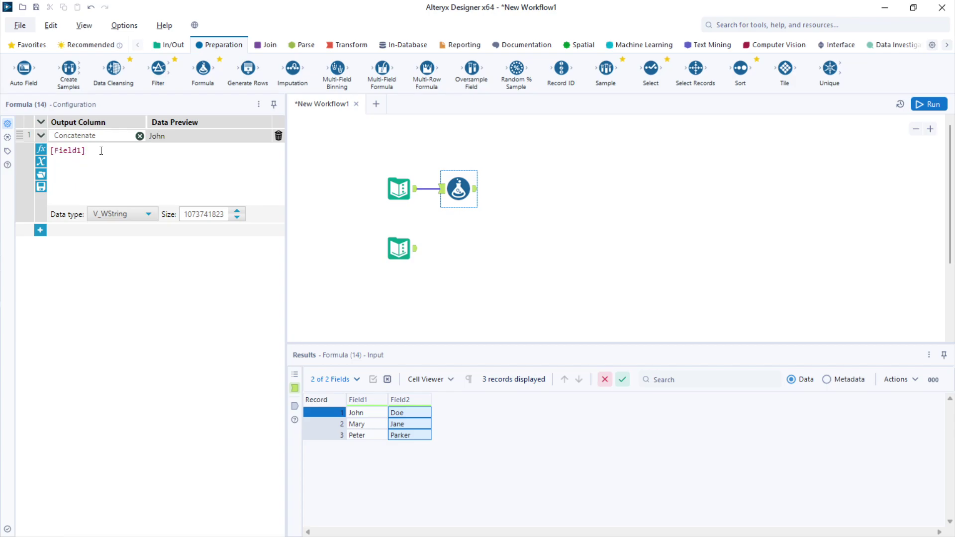
{"action": "type", "text": " + fi"}
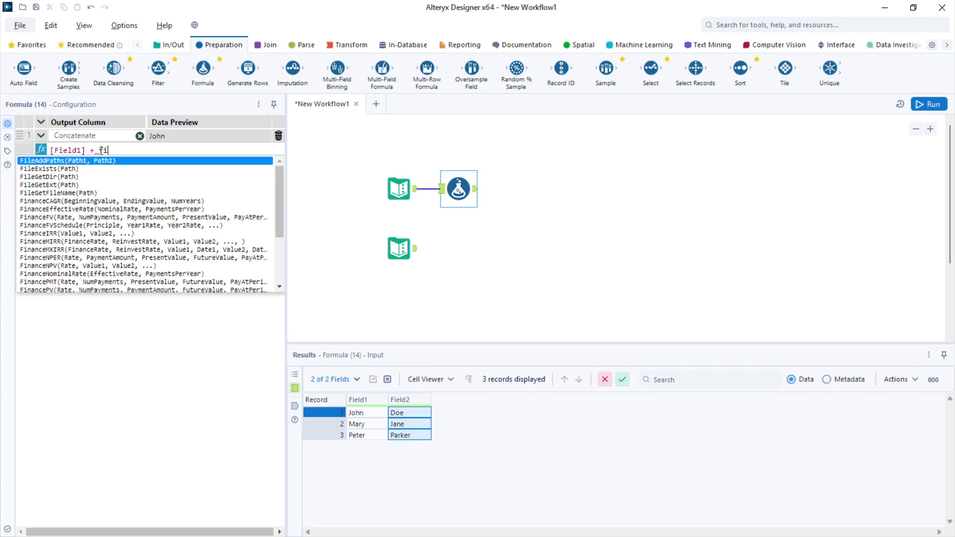
{"action": "type", "text": "eld"}
Complete the expression as [Field1] + [Field2], run it, and select the JohnDoe, MaryJane, PeterParker results
{"action": "key", "text": "Return"}
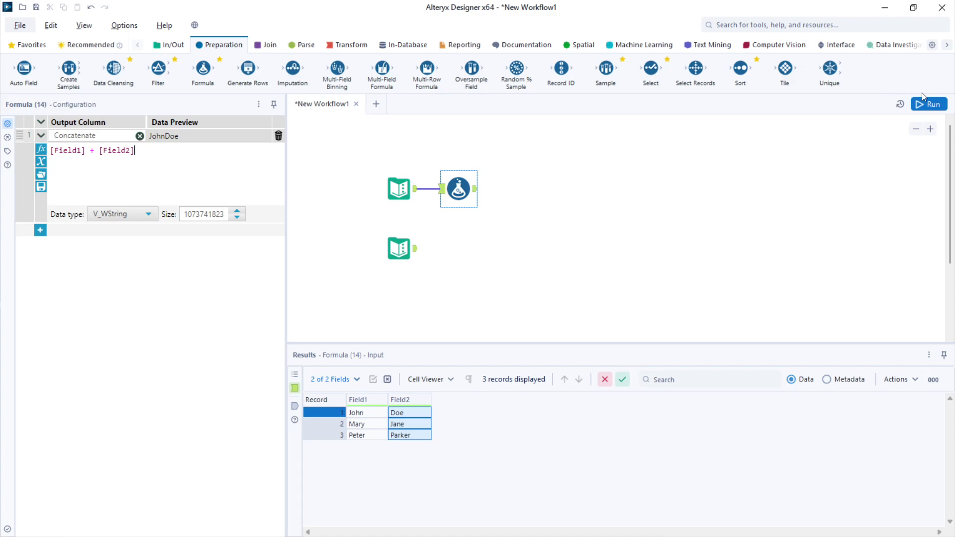
{"action": "left_click", "coordinate": [928, 104]}
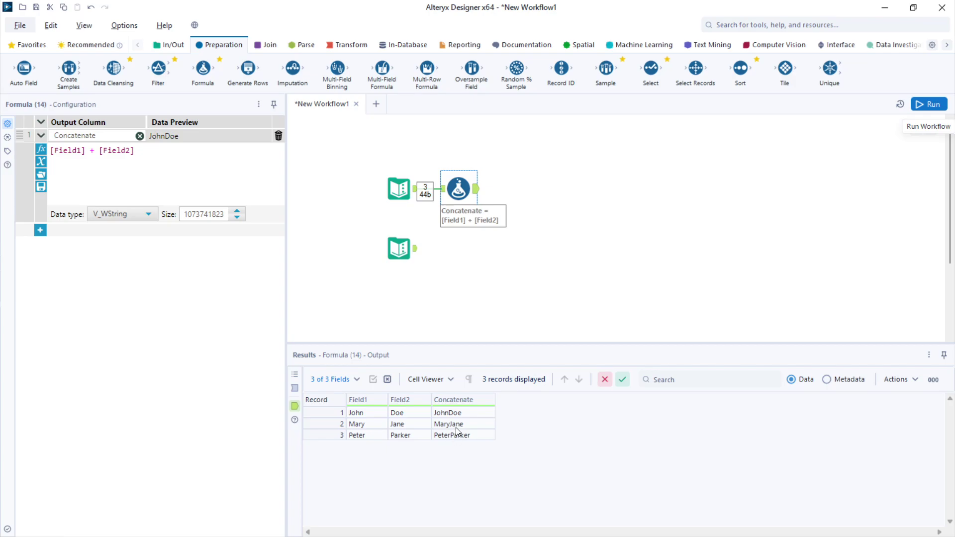
{"action": "left_click_drag", "start_coordinate": [448, 413], "coordinate": [452, 434]}
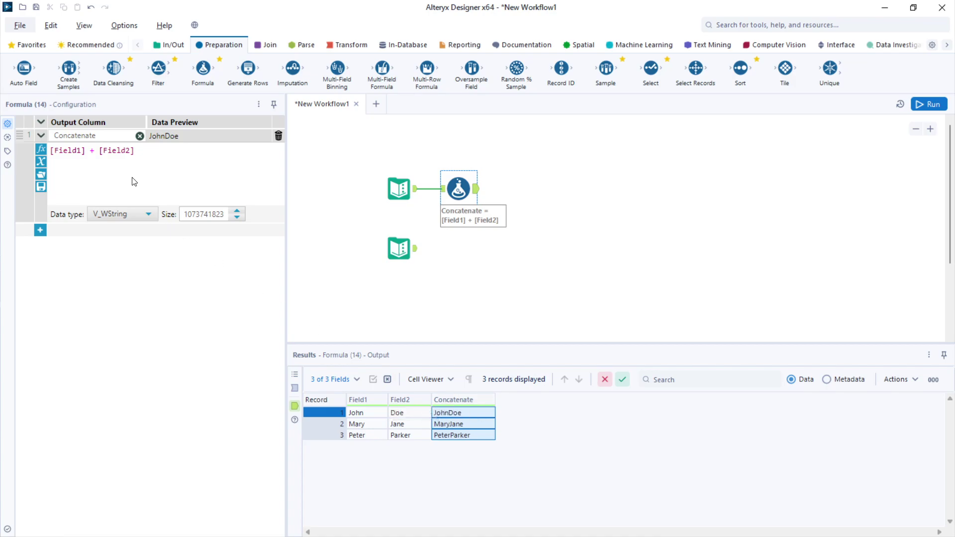
Insert " " + before [Field2] in the expression and rerun to get John Doe, Mary Jane, Peter Parker
{"action": "left_click", "coordinate": [99, 150]}
{"action": "type", "text": "\""}
{"action": "type", "text": " \""}
{"action": "type", "text": "+"}
{"action": "left_click", "coordinate": [928, 104]}
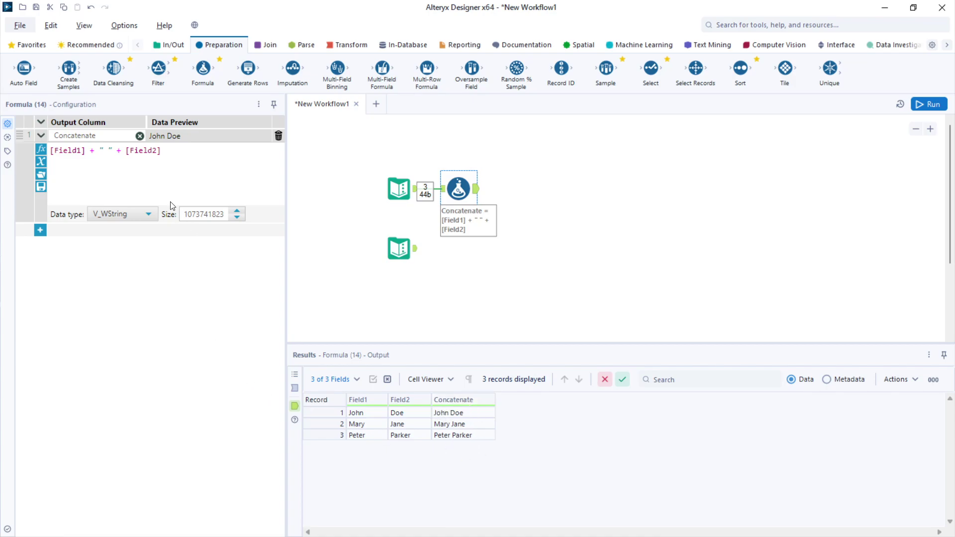
Attach a second Formula tool to the lower numbers Text Input and start a new output column
{"action": "left_click", "coordinate": [404, 251]}
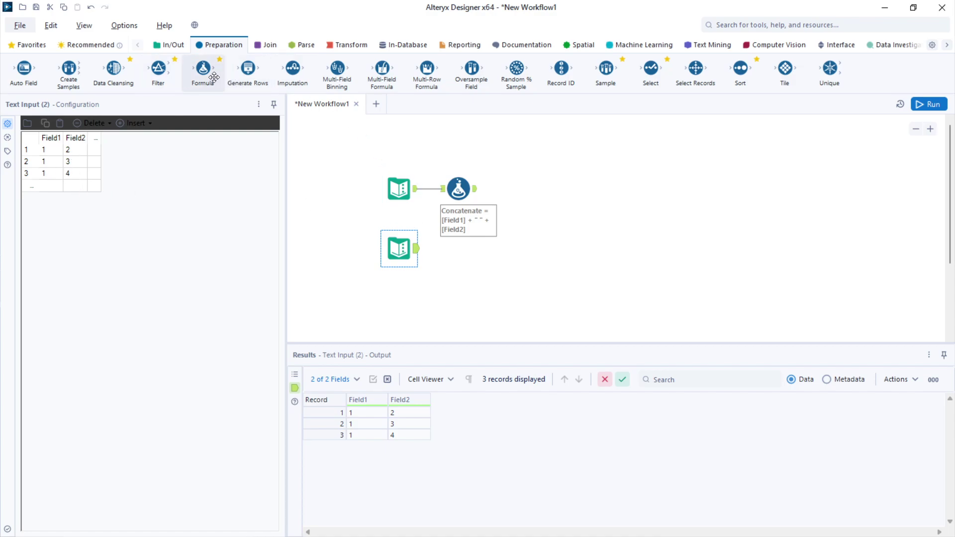
{"action": "left_click_drag", "start_coordinate": [215, 77], "coordinate": [459, 248]}
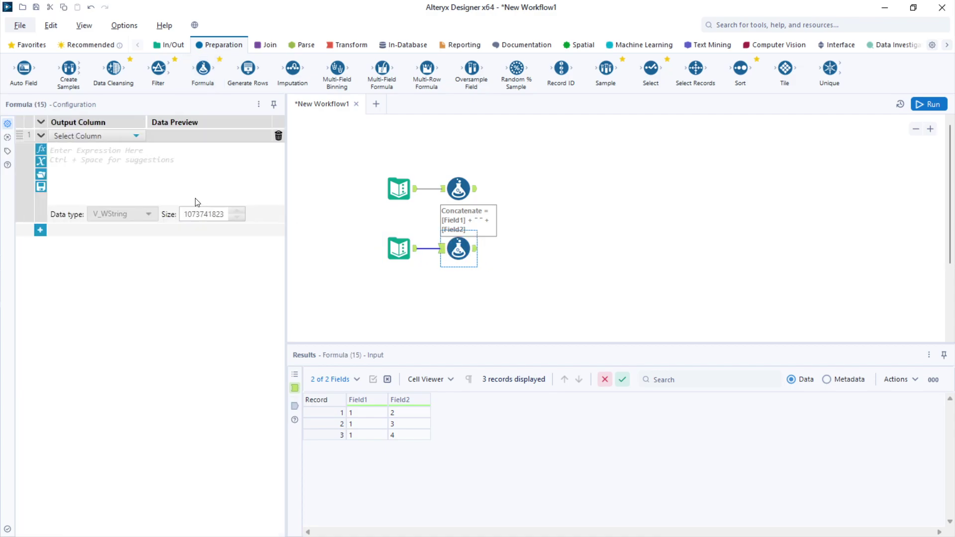
{"action": "left_click", "coordinate": [135, 135]}
{"action": "left_click", "coordinate": [82, 148]}
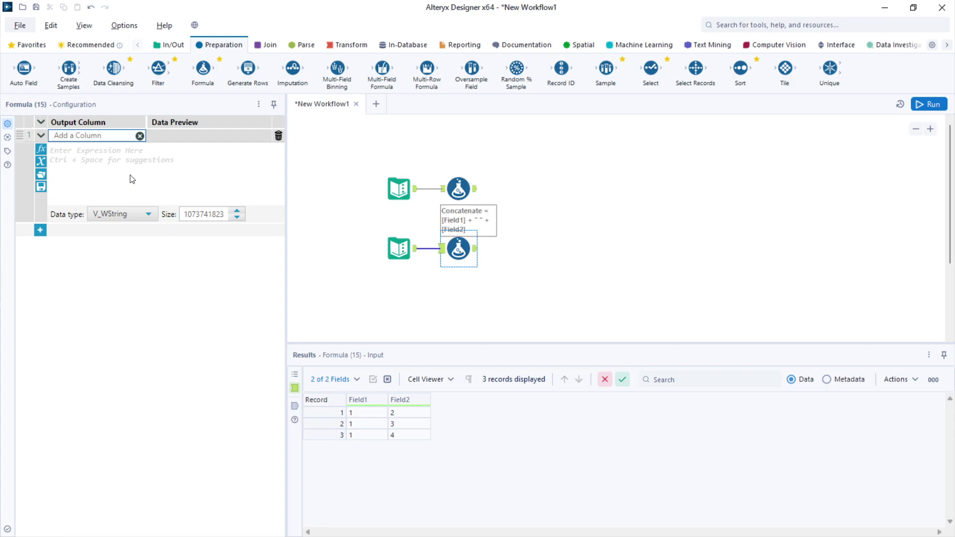
{"action": "type", "text": "Concatenate nu"}
{"action": "type", "text": "mbers"}
Name the column 'Concatenate numbers' with expression [Field1] + [Field2], run, and inspect the 3, 4, 5 results
{"action": "left_click", "coordinate": [130, 160]}
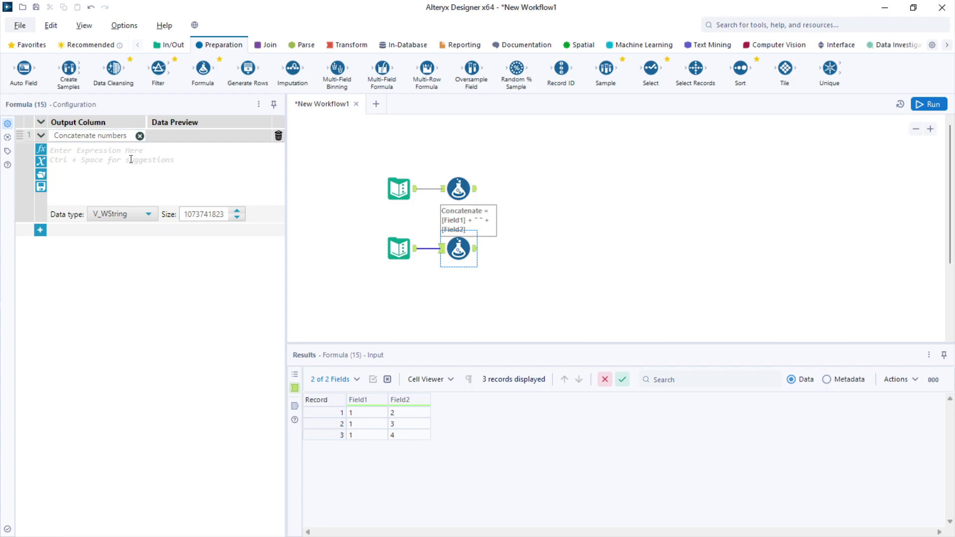
{"action": "type", "text": "fiel"}
{"action": "key", "text": "Return"}
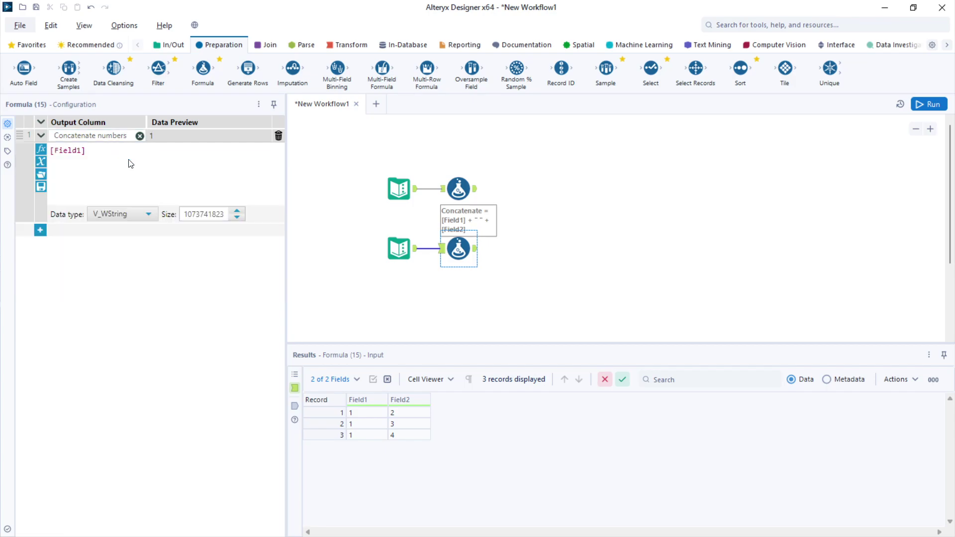
{"action": "type", "text": "+ field"}
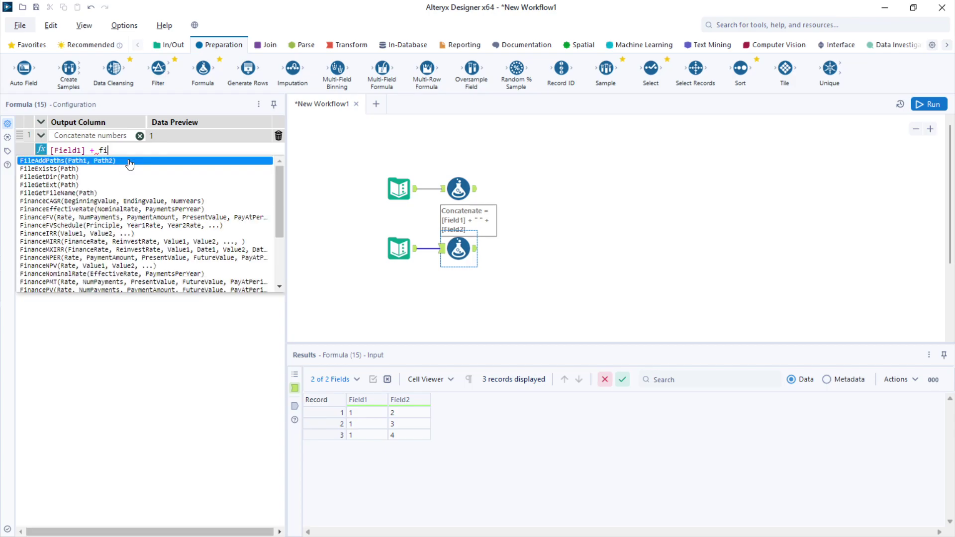
{"action": "left_click", "coordinate": [118, 160]}
{"action": "type", "text": "[Field2]"}
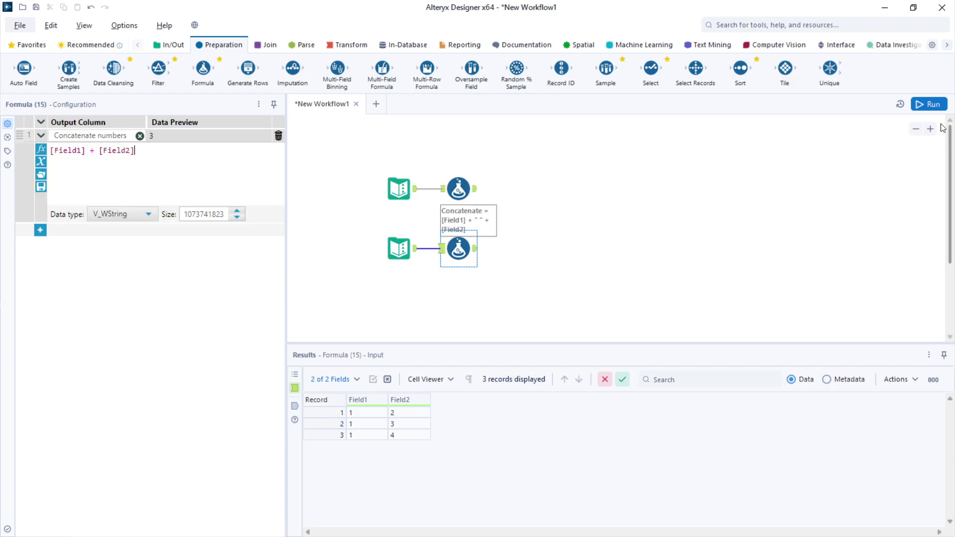
{"action": "left_click", "coordinate": [928, 104]}
{"action": "left_click", "coordinate": [475, 249]}
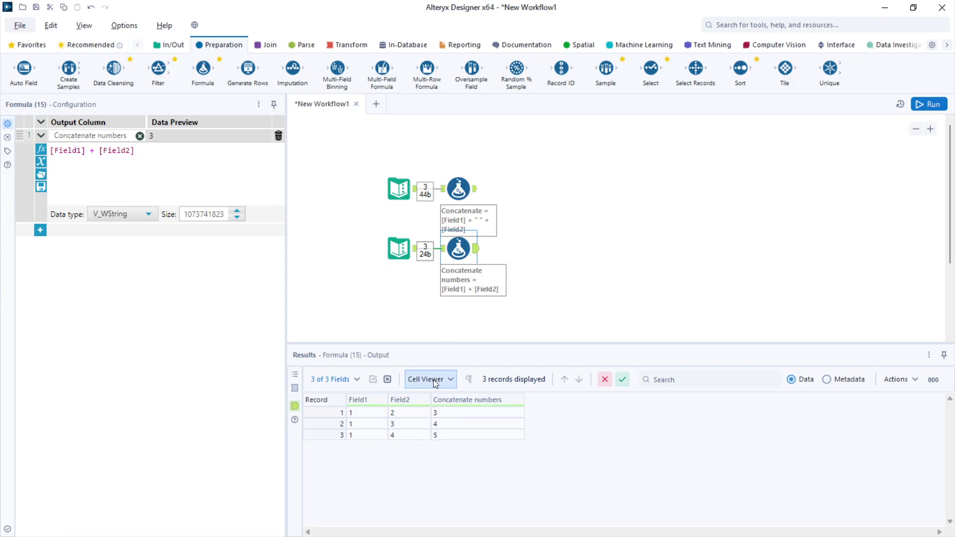
{"action": "left_click", "coordinate": [454, 414]}
{"action": "left_click", "coordinate": [452, 436]}
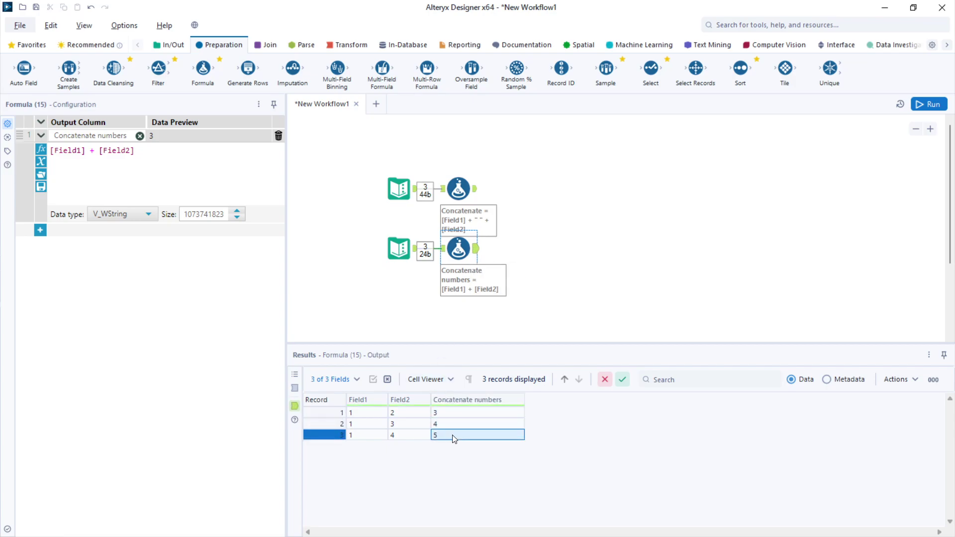
Review the three records of the numbers output
{"action": "left_click", "coordinate": [364, 415]}
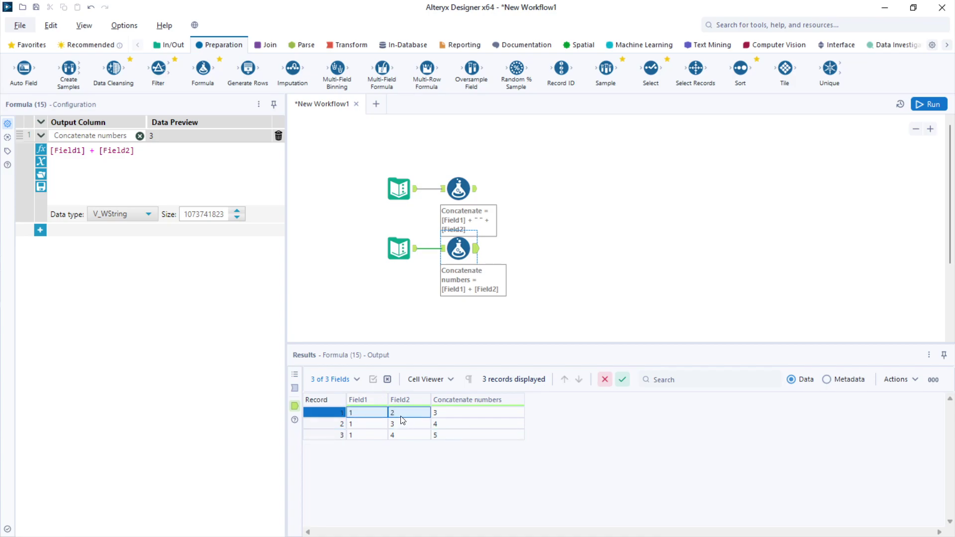
{"action": "left_click", "coordinate": [372, 425]}
{"action": "left_click", "coordinate": [370, 438]}
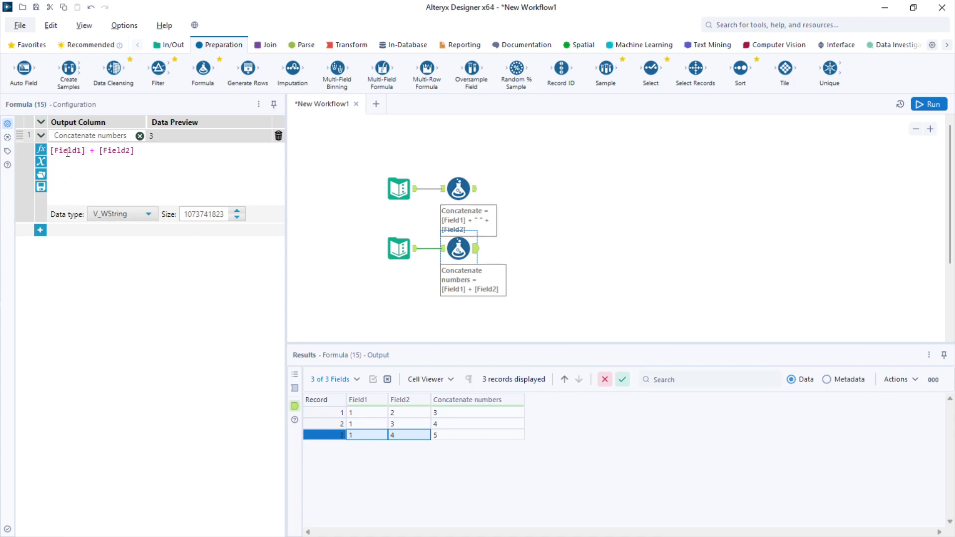
Change the expression to ToString([Field1]) + ToString([Field2])
{"action": "left_click", "coordinate": [66, 152]}
{"action": "type", "text": "Tostring("}
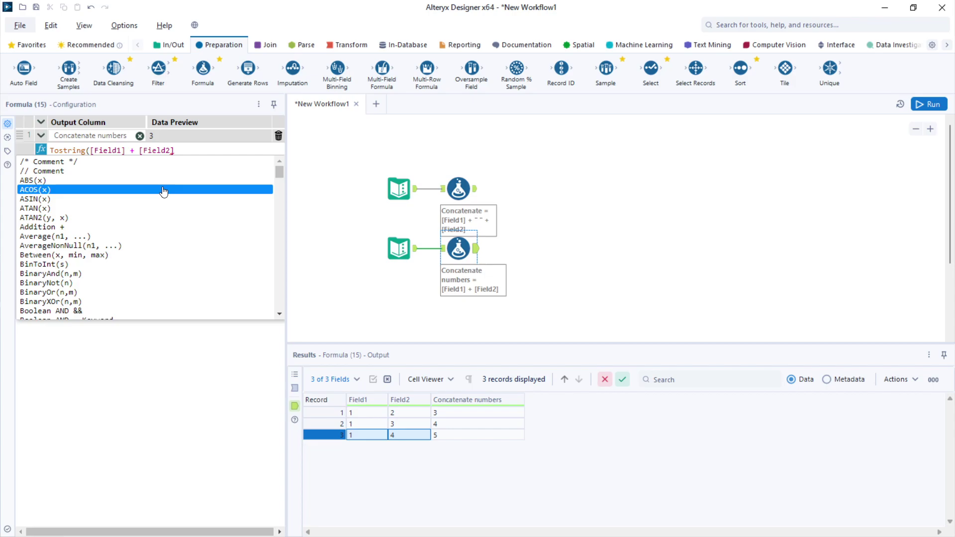
{"action": "key", "text": "Escape"}
{"action": "left_click", "coordinate": [122, 150]}
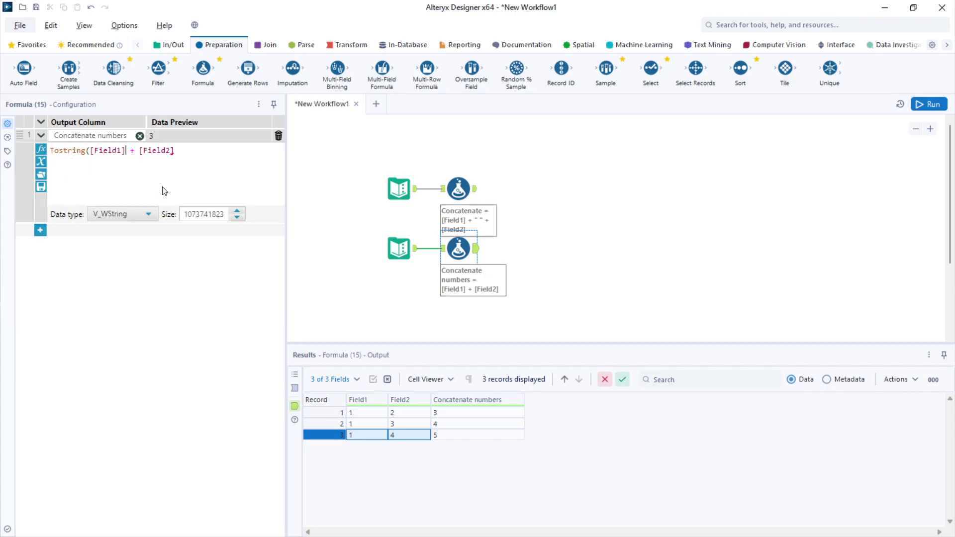
{"action": "type", "text": ") + "}
{"action": "type", "text": "ToString"}
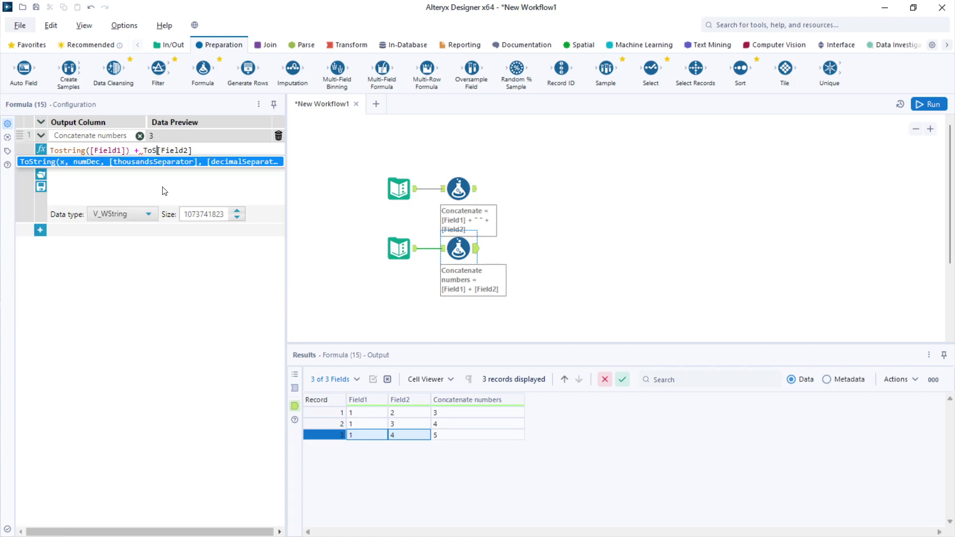
{"action": "type", "text": "("}
{"action": "key", "text": "Escape"}
{"action": "key", "text": "End"}
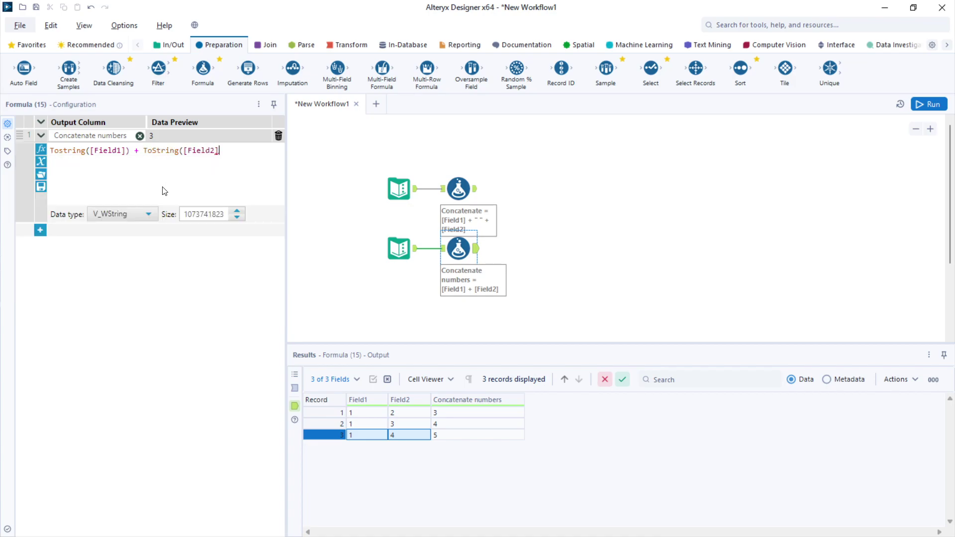
{"action": "type", "text": ")"}
Rerun the workflow and check the numbers Formula output rows read 12, 13 and 14
{"action": "left_click", "coordinate": [930, 106]}
{"action": "left_click", "coordinate": [567, 224]}
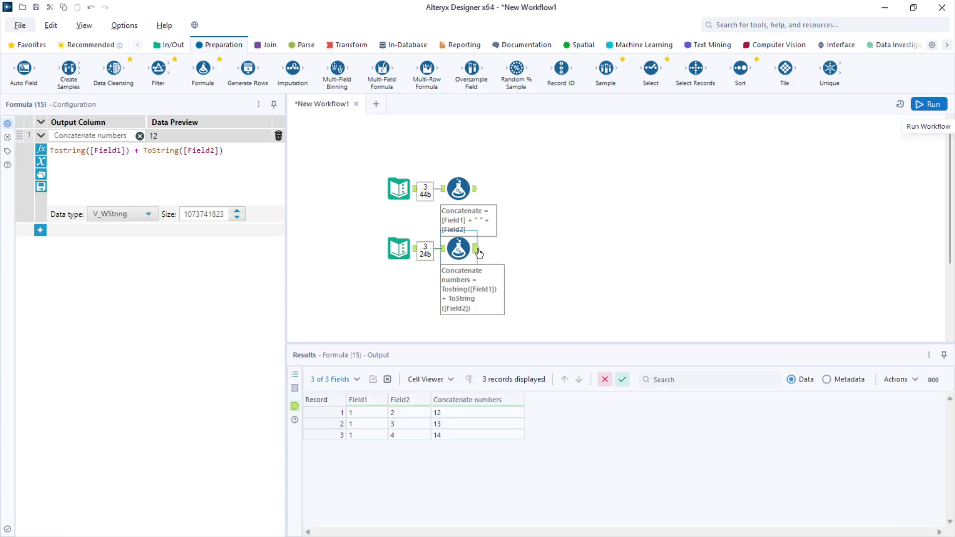
{"action": "left_click", "coordinate": [459, 249]}
{"action": "left_click", "coordinate": [469, 413]}
{"action": "left_click", "coordinate": [466, 424]}
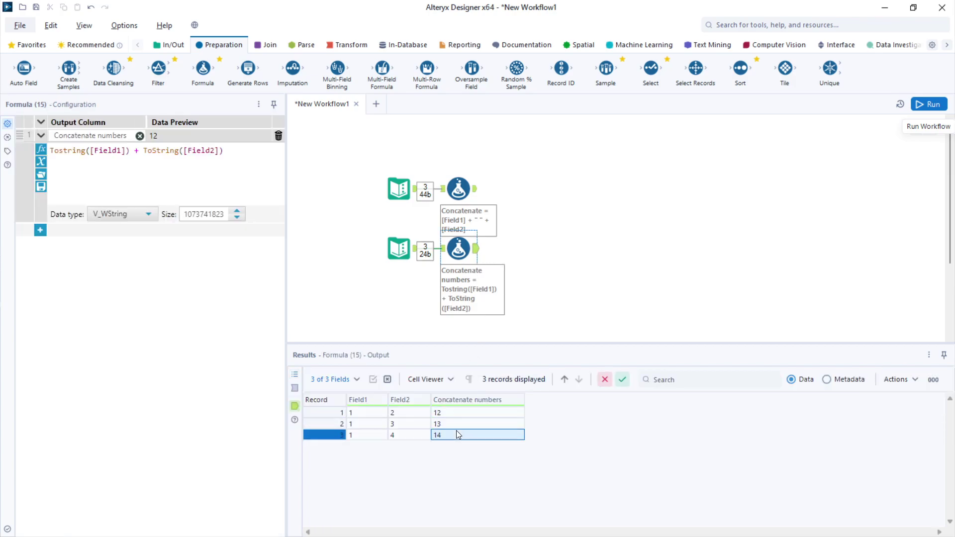